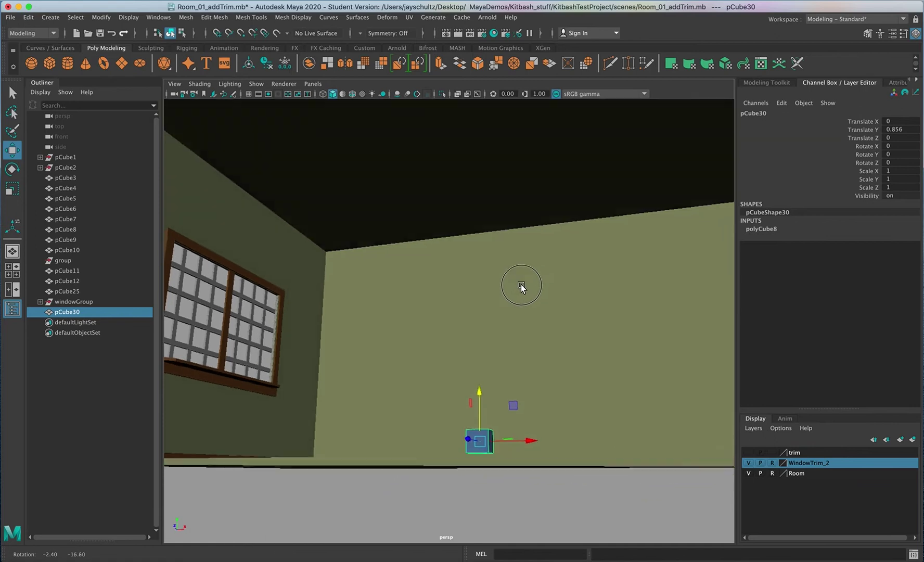
Step: Lower the cube onto the room's floor, setting its height to about 0.484 on Y in the side view
left_click_drag(480, 389, 481, 397)
middle_click_drag(558, 385, 513, 389, "alt")
left_click_drag(513, 391, 533, 406, "alt")
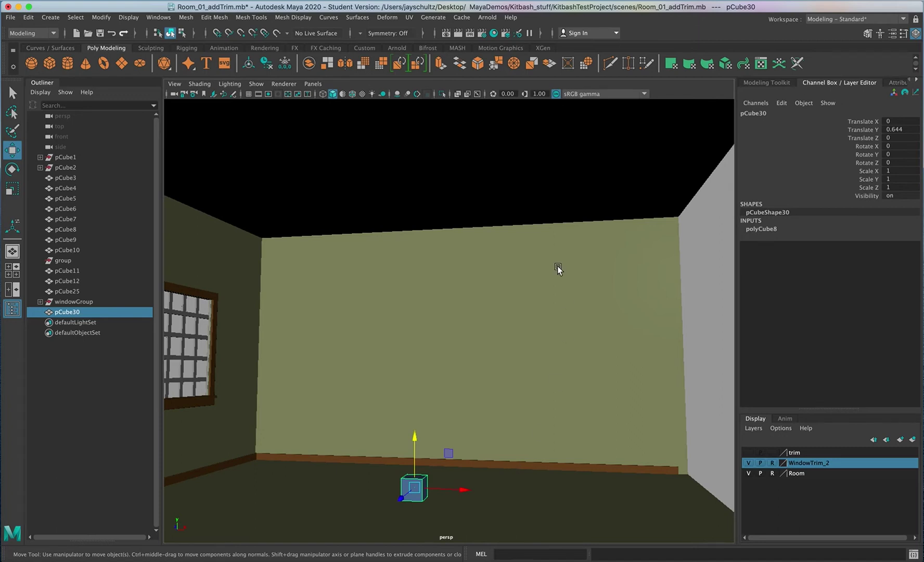
scroll(551, 427, "down", 3)
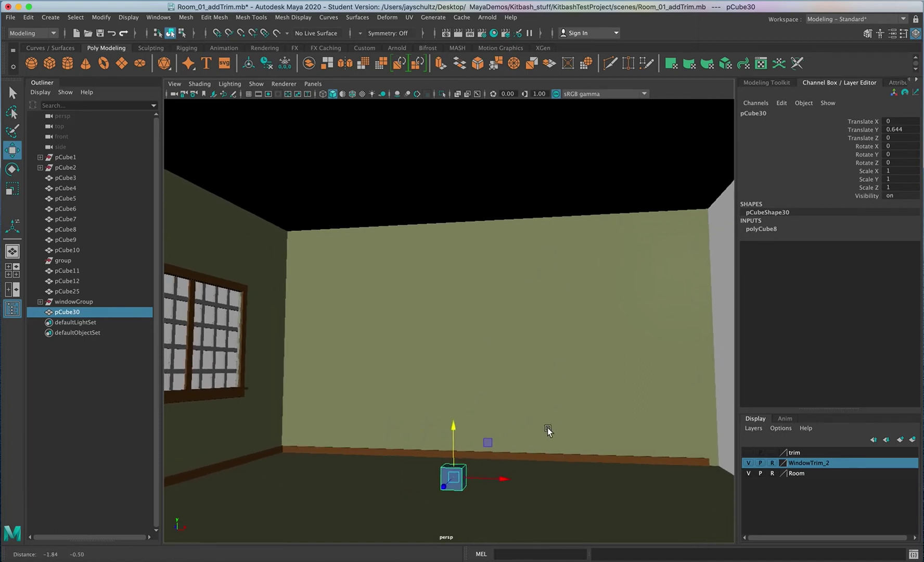
key("space")
key("space")
right_click_drag(596, 473, 577, 464, "alt")
middle_click_drag(576, 465, 574, 485, "alt")
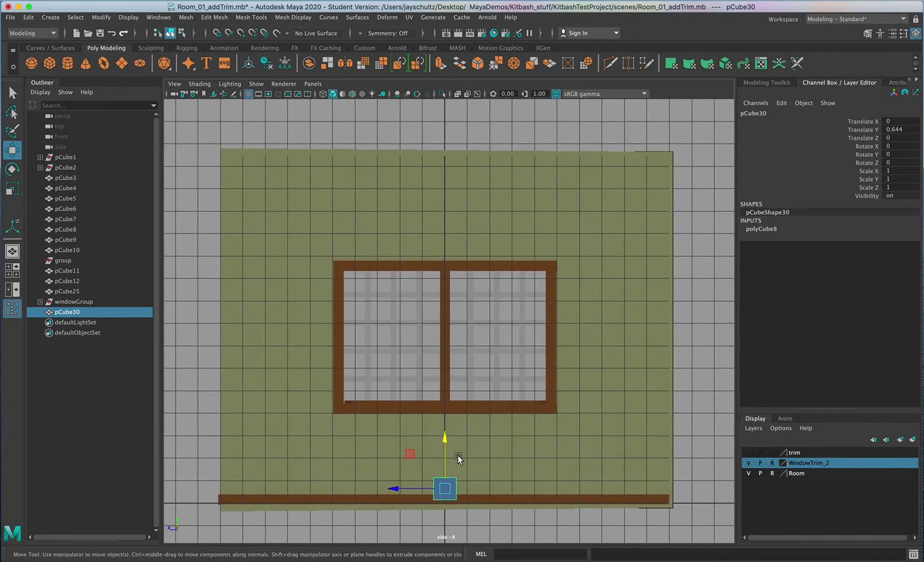
left_click_drag(445, 437, 446, 439)
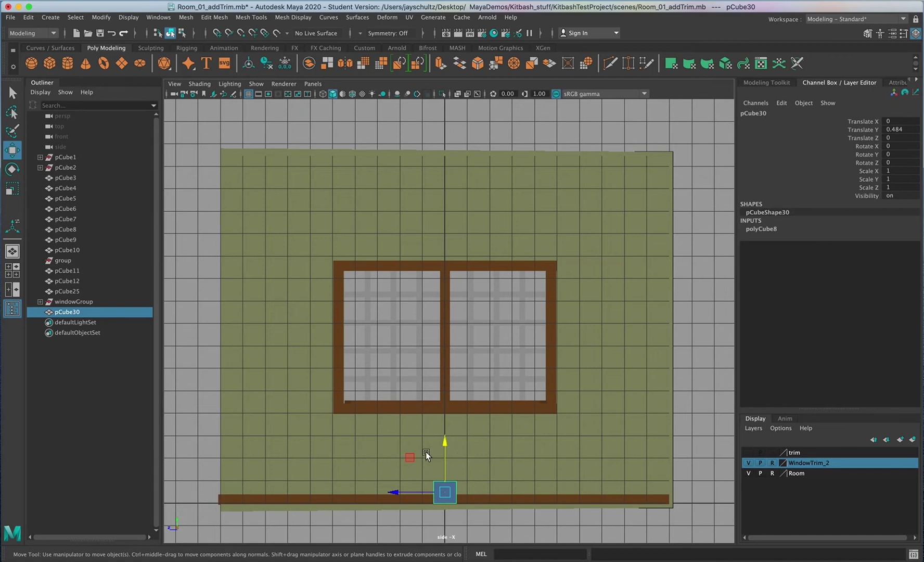
Step: Duplicate the cube directly above itself at Y 1.495 and repeat the offset copy to build a stack of nine cubes
key("ctrl+d")
left_click_drag(444, 437, 448, 415)
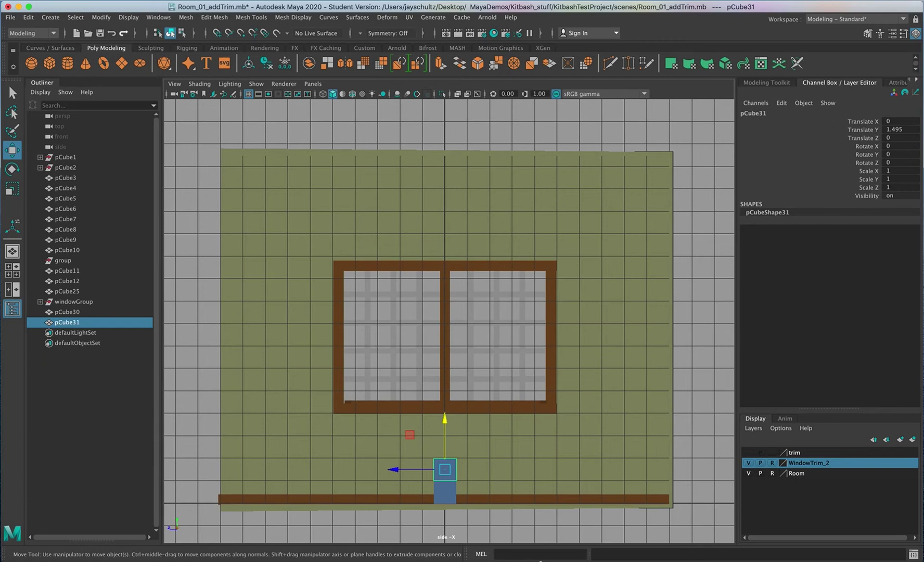
key("shift+d")
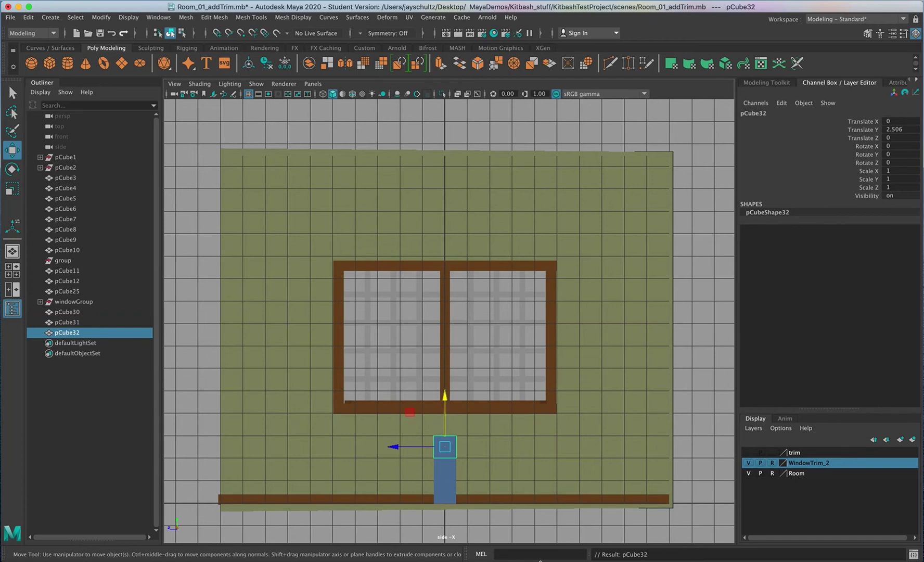
key("shift+d")
key("shift+d")
key("shift+d")
key("shift+d")
key("shift+d")
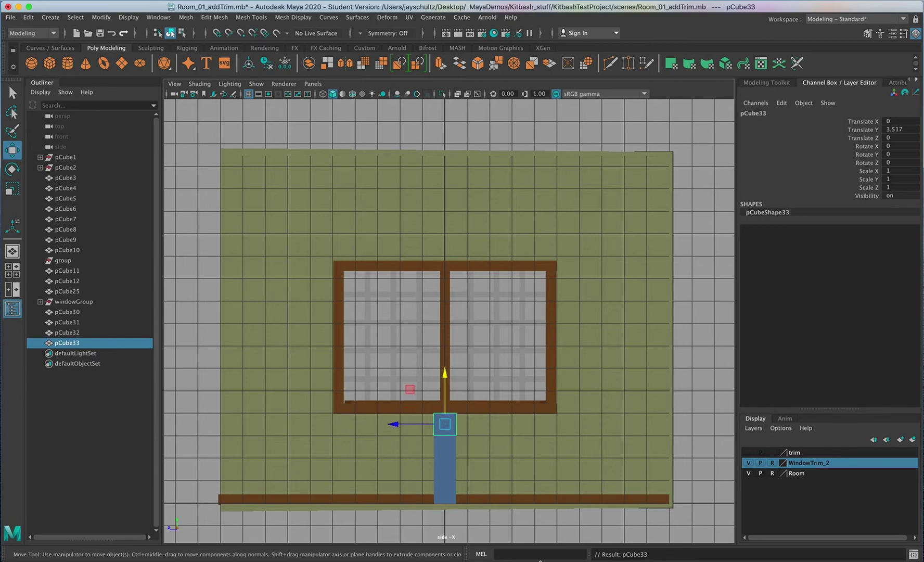
key("shift+d")
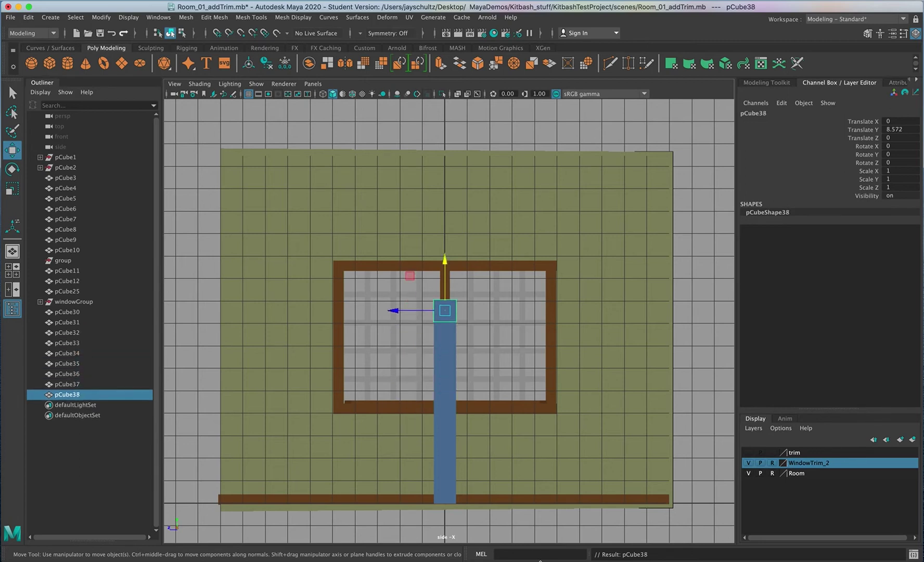
left_click(449, 337)
left_click(448, 354, "shift")
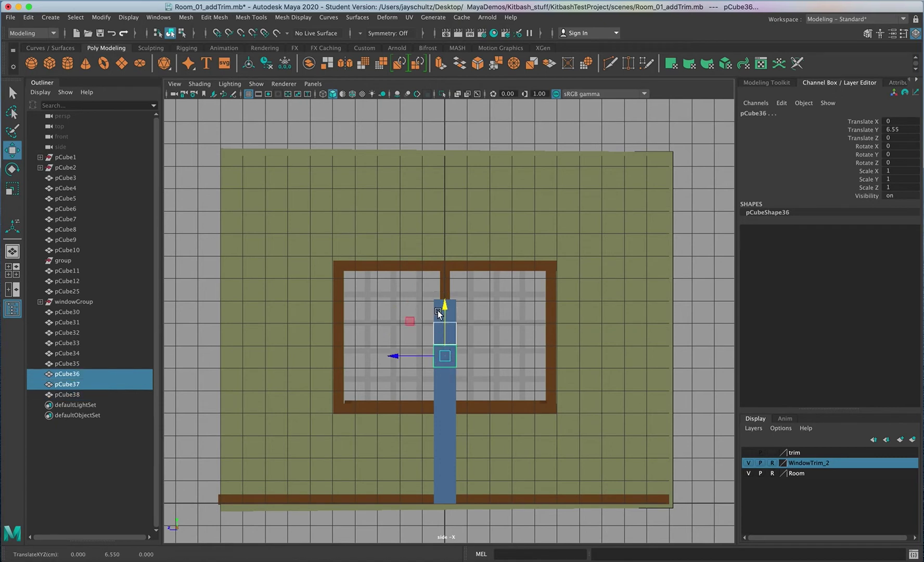
left_click_drag(420, 302, 462, 489)
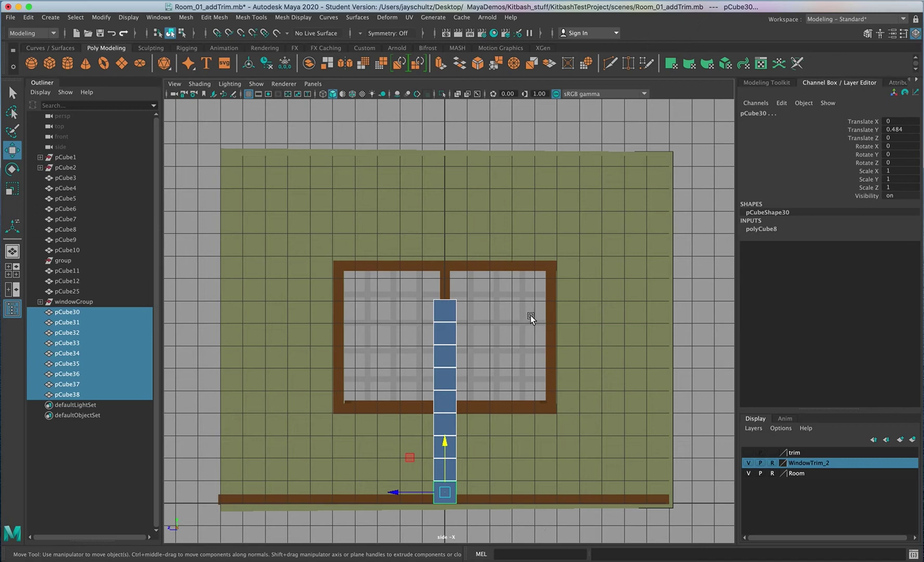
Step: Select all nine stacked cubes one after another in the perspective view and group them
key("space")
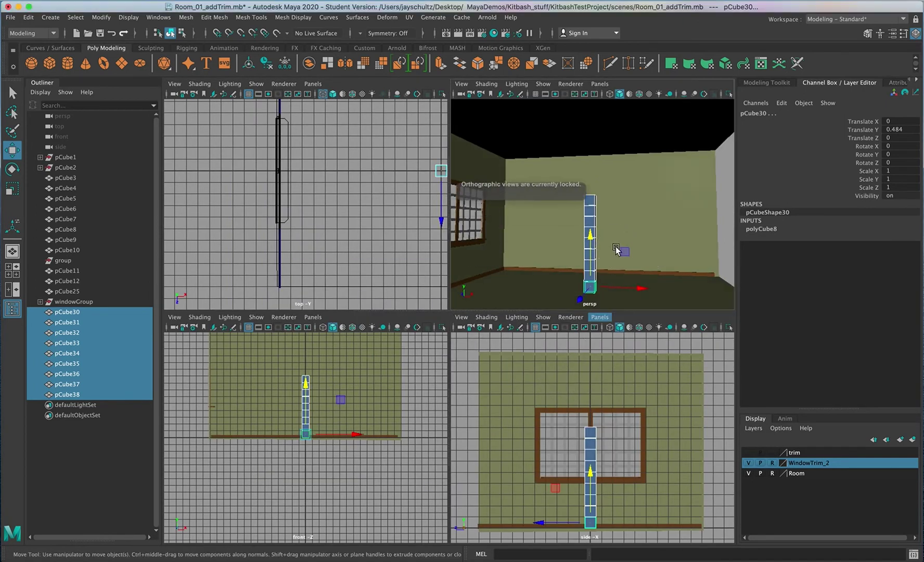
key("space")
left_click_drag(599, 328, 590, 329, "alt")
mouse_move(591, 328)
middle_mouse_down("alt")
mouse_move(594, 307)
mouse_move(600, 313)
mouse_move(585, 326)
middle_mouse_up("alt")
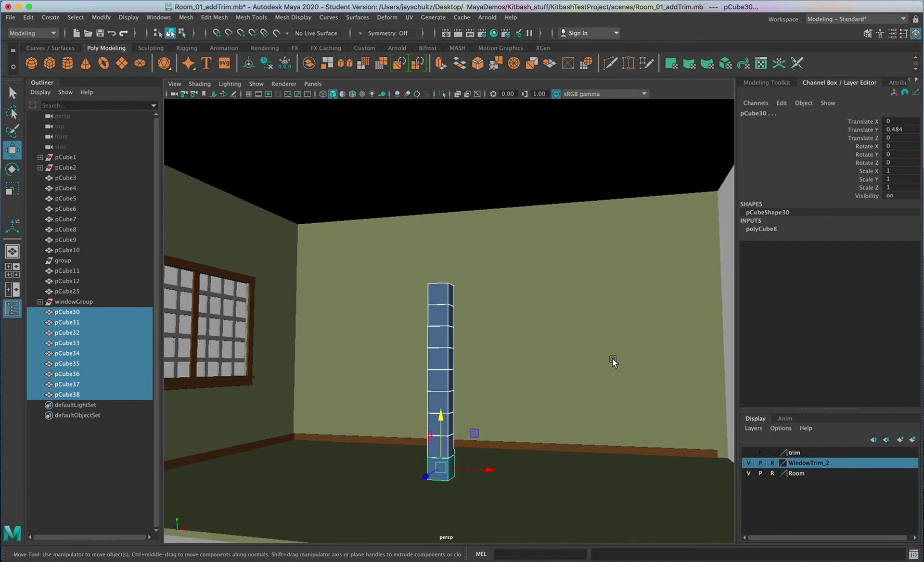
left_click(501, 420)
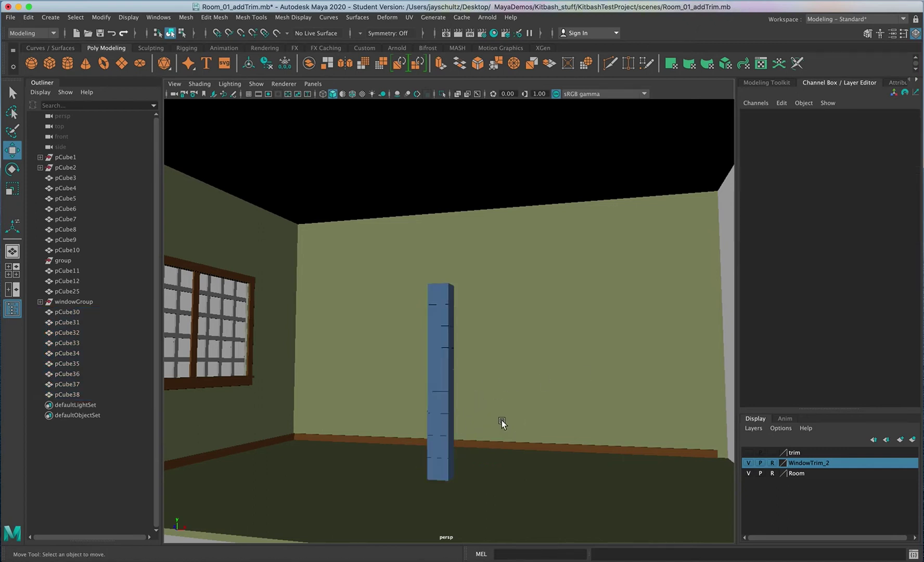
left_click(443, 473)
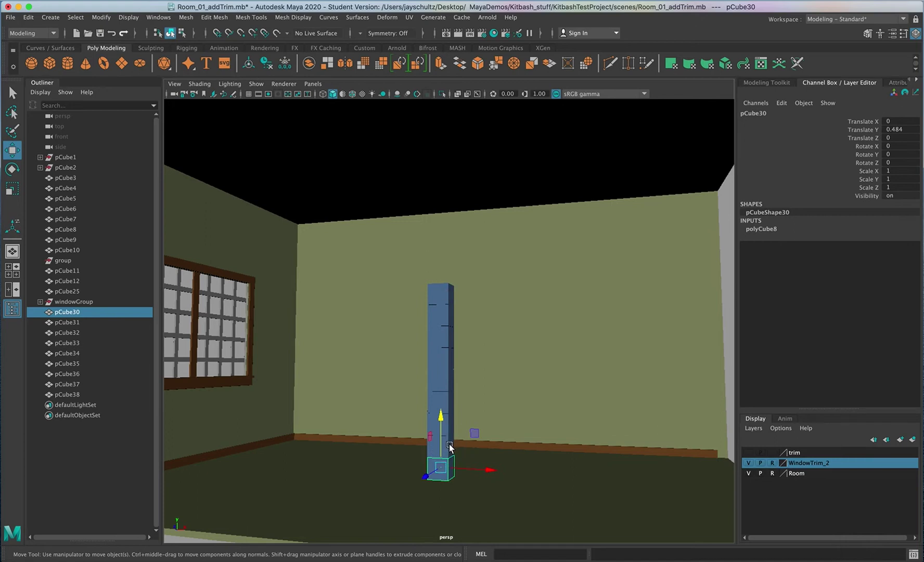
left_click(449, 443, "shift")
left_click(448, 422, "shift")
left_click(445, 398, "shift")
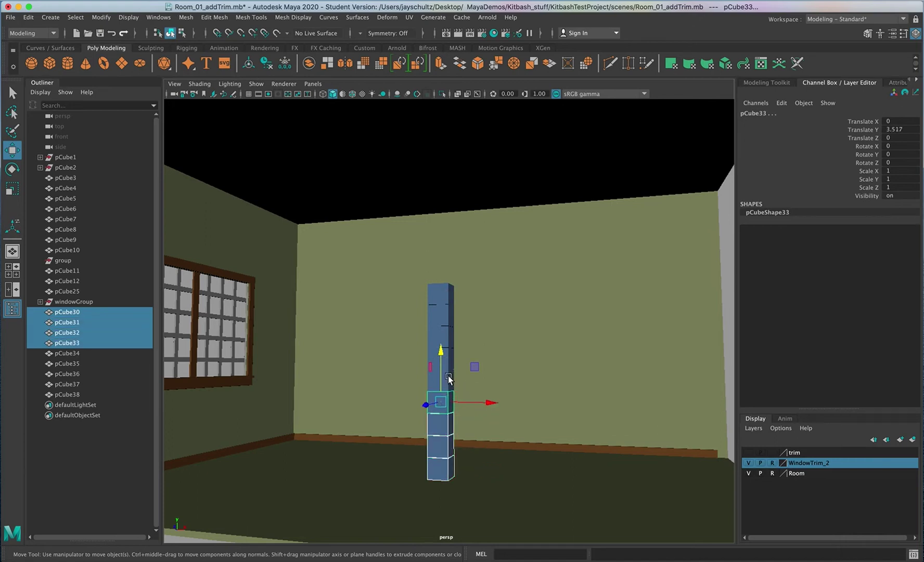
left_click(448, 376, "shift")
left_click(449, 355, "shift")
left_click(449, 334, "shift")
left_click(450, 313, "shift")
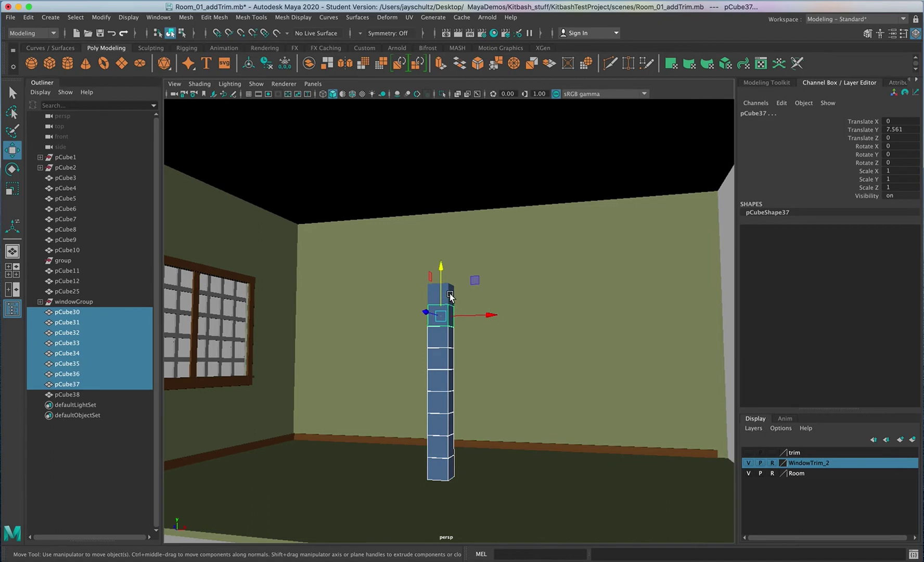
left_click(449, 293, "shift")
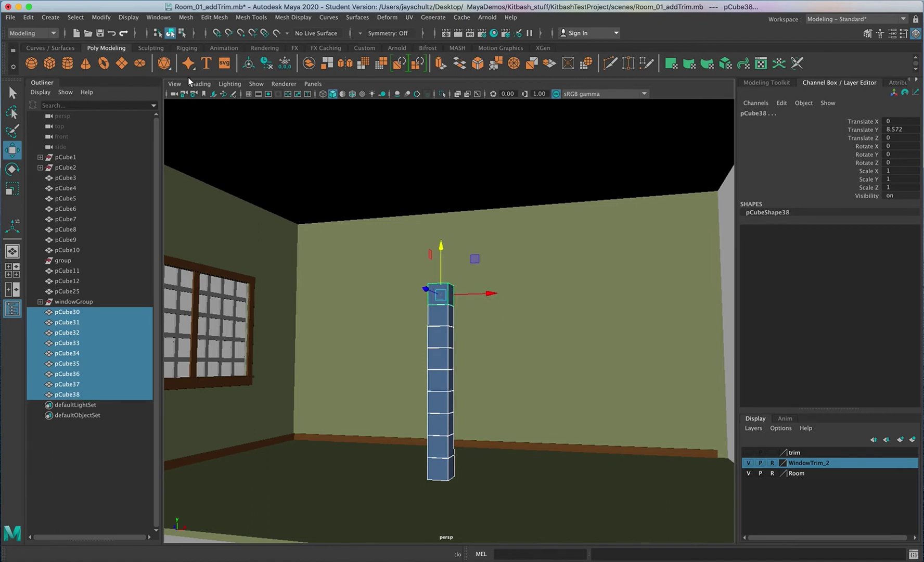
key("ctrl+g")
Step: Center the cube group's pivot, and clean up its transformations and history
left_click(249, 63)
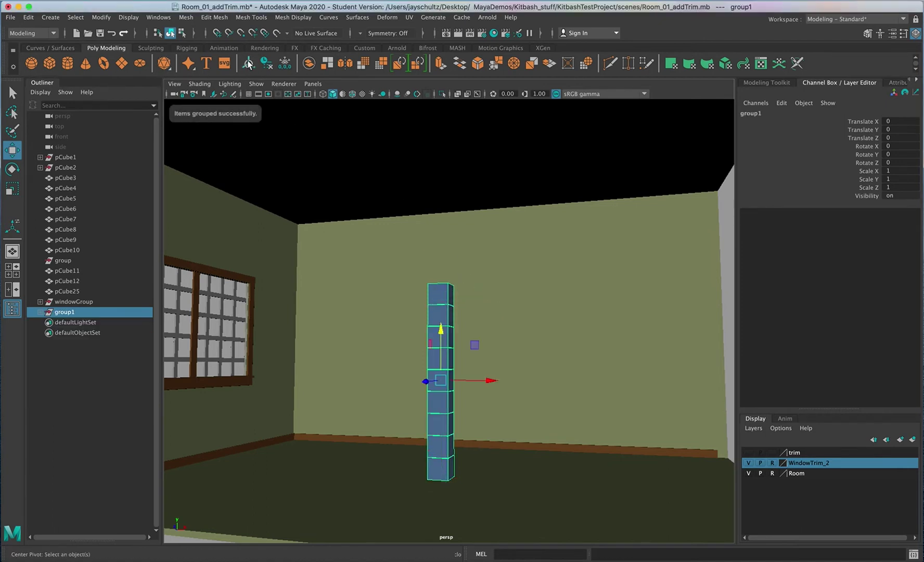
left_click(285, 64)
left_click(271, 66)
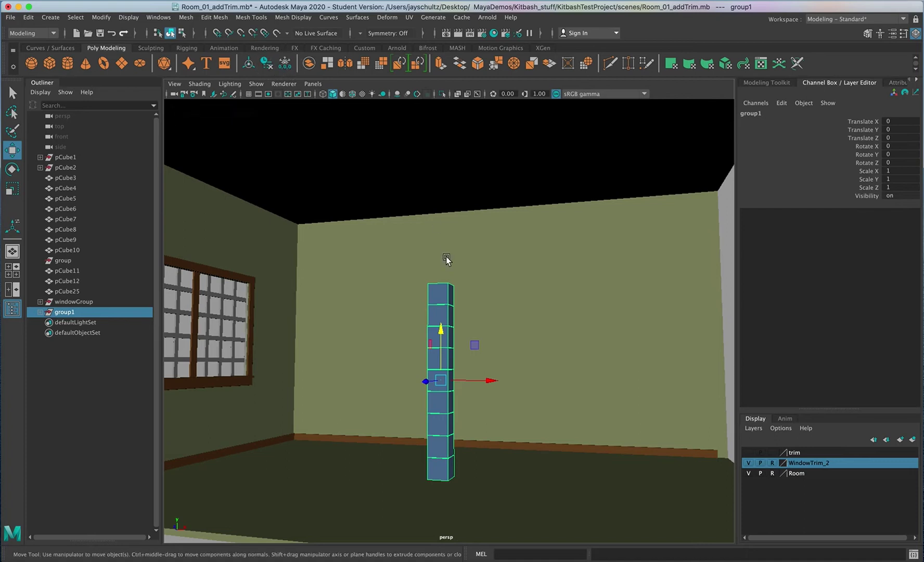
Step: Move the cube group's pivot down to the base of the stack at floor level, fine-tuning it in the side view
key("d")
left_click_drag(440, 332, 430, 427)
key("d")
key("space")
key("space")
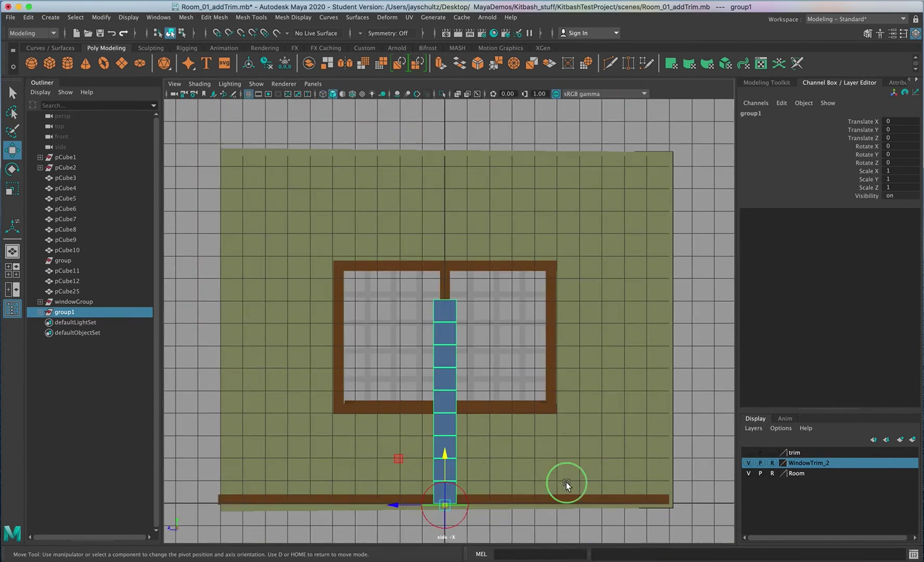
right_click_drag(565, 481, 591, 471, "alt")
middle_click_drag(590, 470, 577, 369, "alt")
right_click_drag(544, 389, 563, 383, "alt")
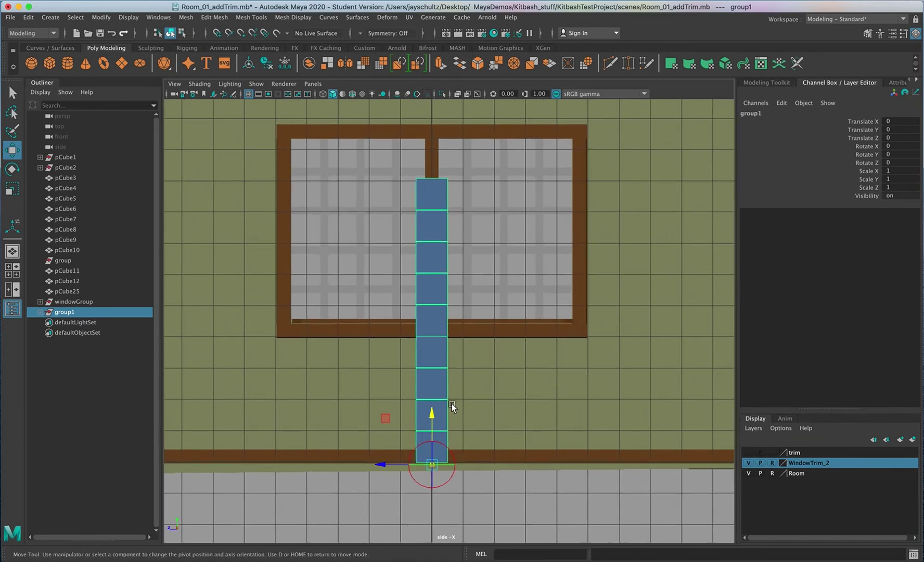
left_click_drag(432, 415, 434, 411)
Step: Scale the cube column upward from its base to about 1.711 on Y, and return to the perspective view
right_click_drag(585, 419, 501, 413, "alt")
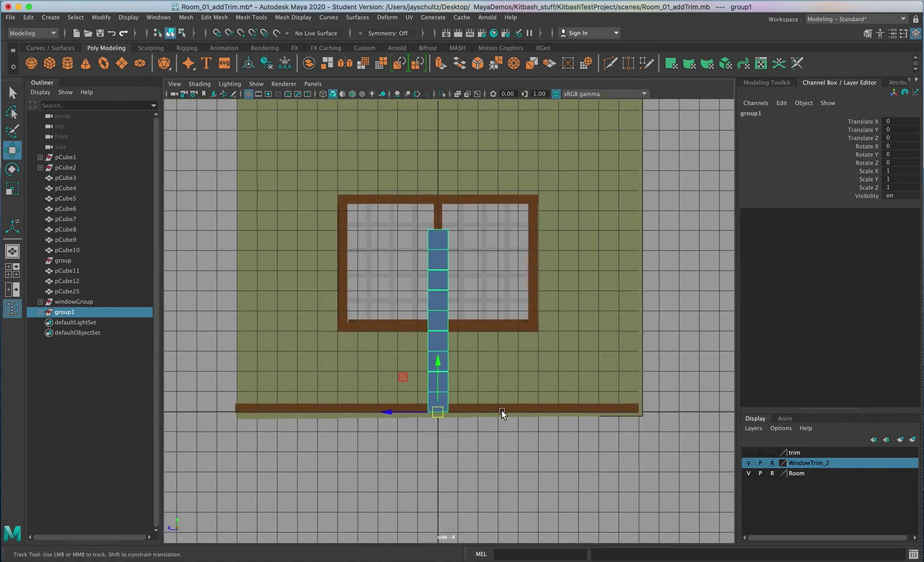
middle_click_drag(500, 413, 517, 477, "alt")
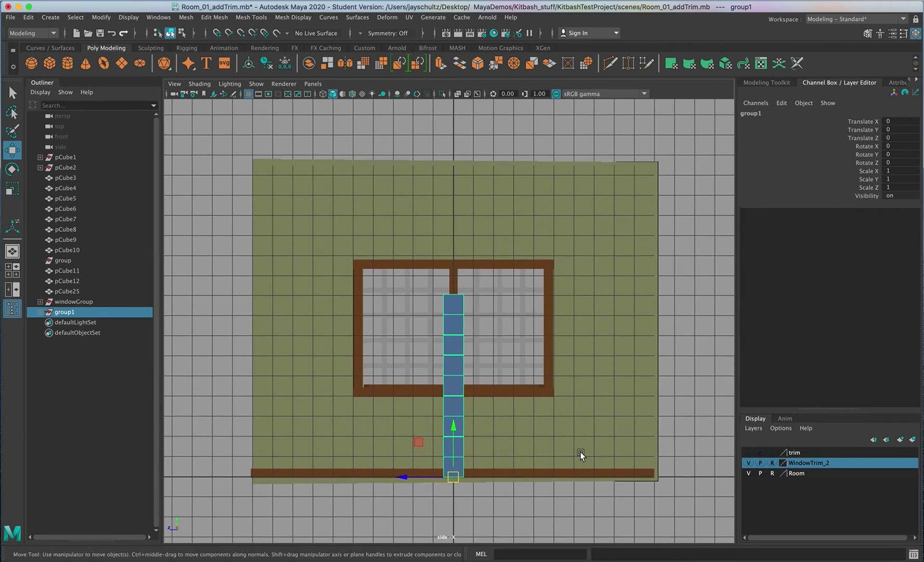
key("r")
left_click_drag(457, 429, 458, 397)
key("space")
key("space")
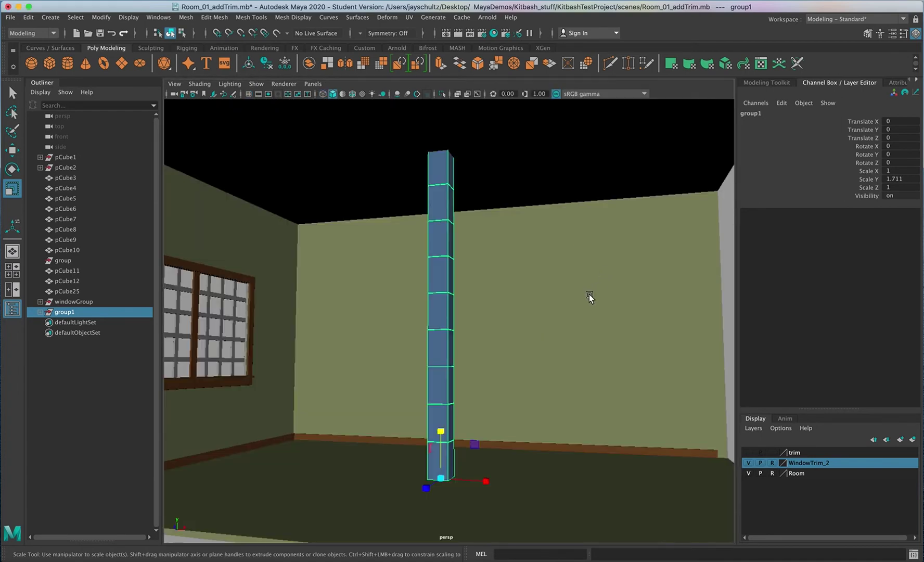
Step: Move the cube column across the floor to about 5.695 on X
right_click_drag(588, 294, 520, 303, "alt")
left_click_drag(521, 303, 579, 342, "alt")
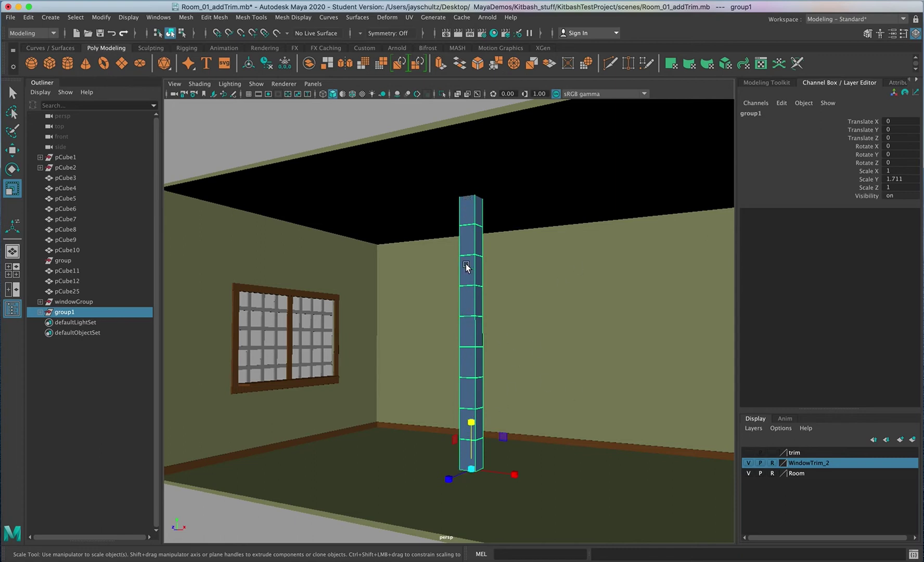
key("w")
left_click_drag(520, 478, 628, 484)
scroll(579, 432, "down", 3)
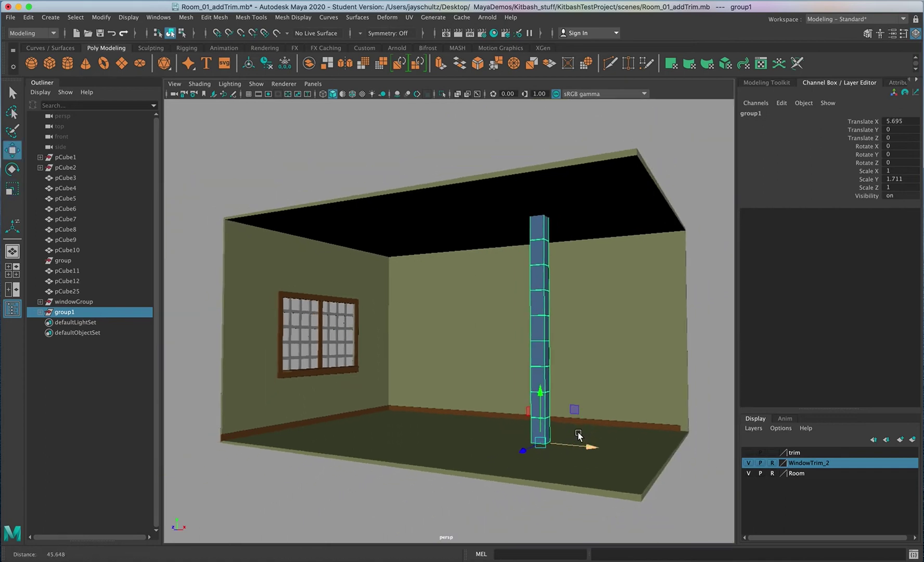
Step: Duplicate the column's lowest cube and place the copy beside the column at about -1.516 on X
right_click_drag(605, 445, 609, 446, "alt")
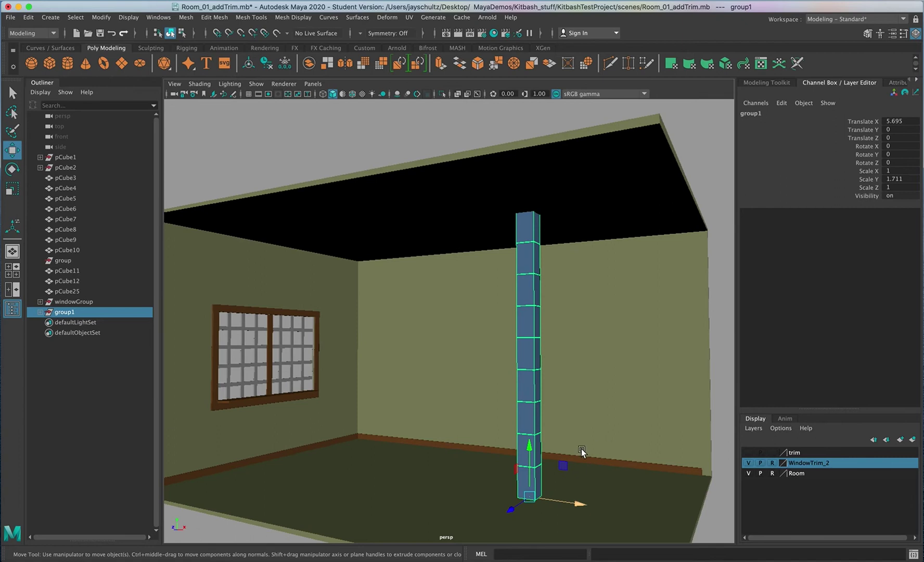
left_click_drag(586, 447, 594, 449, "alt")
right_click_drag(594, 449, 626, 453, "alt")
middle_click_drag(625, 453, 630, 455, "alt")
mouse_move(631, 455)
right_mouse_down("alt")
mouse_move(639, 448)
mouse_move(629, 448)
right_mouse_up("alt")
left_click_drag(628, 448, 588, 461, "alt")
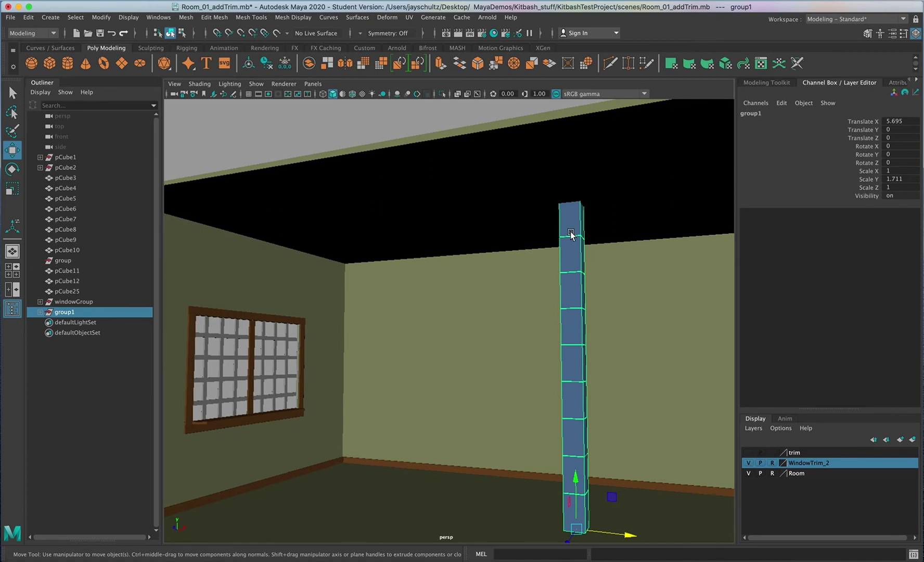
right_click_drag(506, 485, 534, 477, "alt")
middle_click_drag(533, 477, 507, 446, "alt")
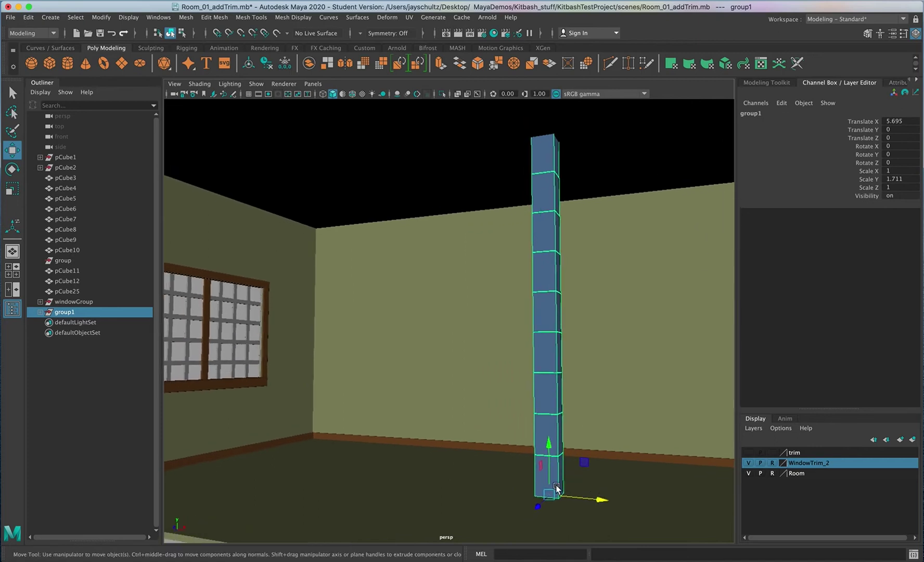
left_click(534, 477)
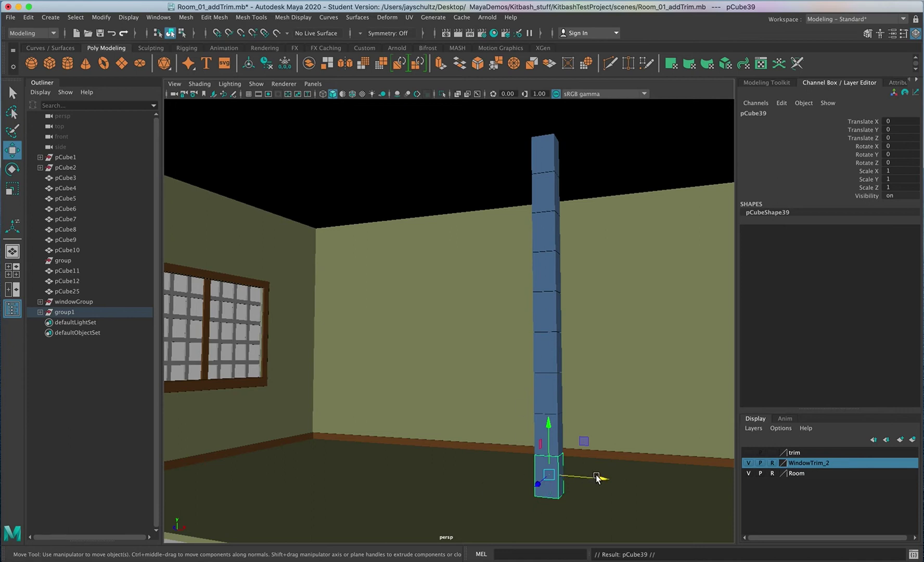
left_click_drag(598, 478, 566, 482, "shift")
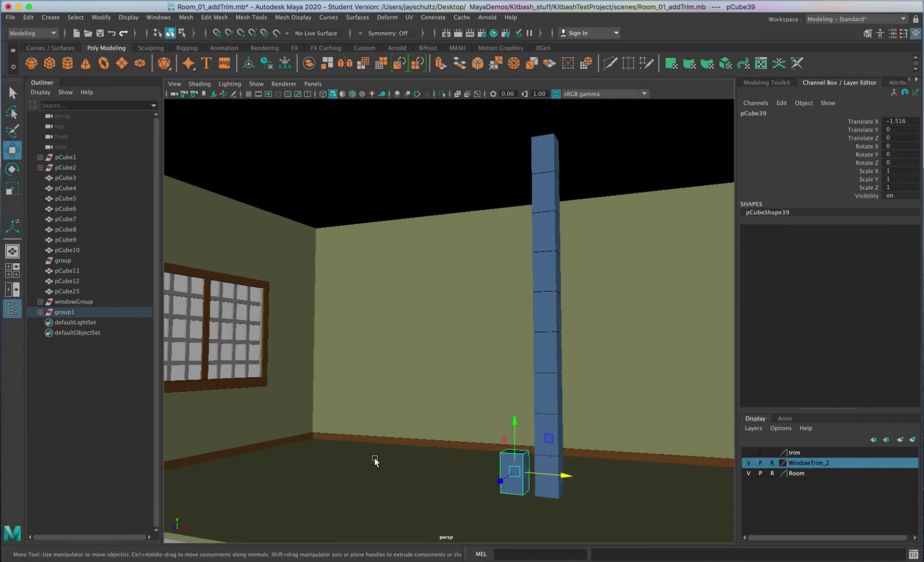
Step: Flatten the copied cube beside the column to a Y scale of about 0.14
right_click_drag(390, 457, 436, 455, "alt")
key("r")
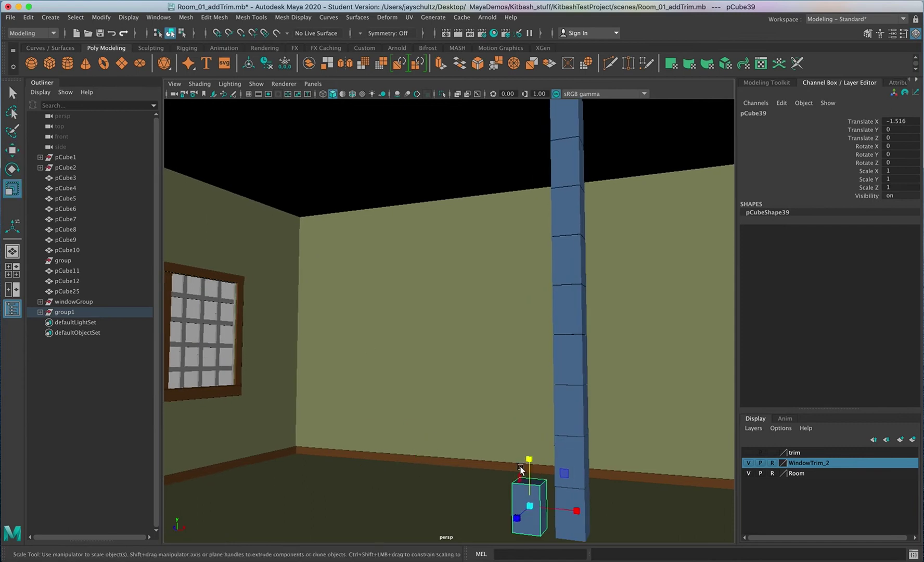
left_click_drag(528, 459, 526, 503)
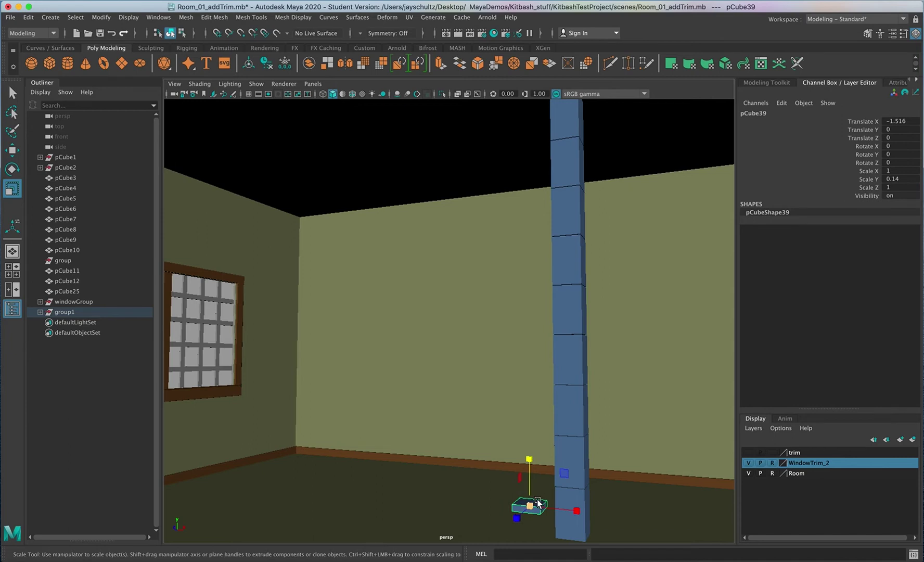
key("w")
key("ctrl+d")
left_click_drag(530, 462, 533, 448)
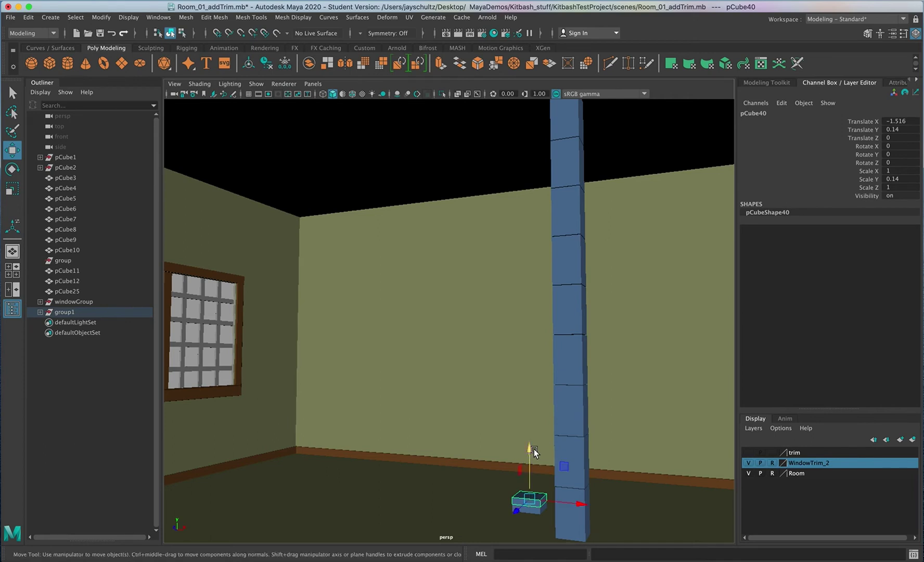
key("ctrl+d")
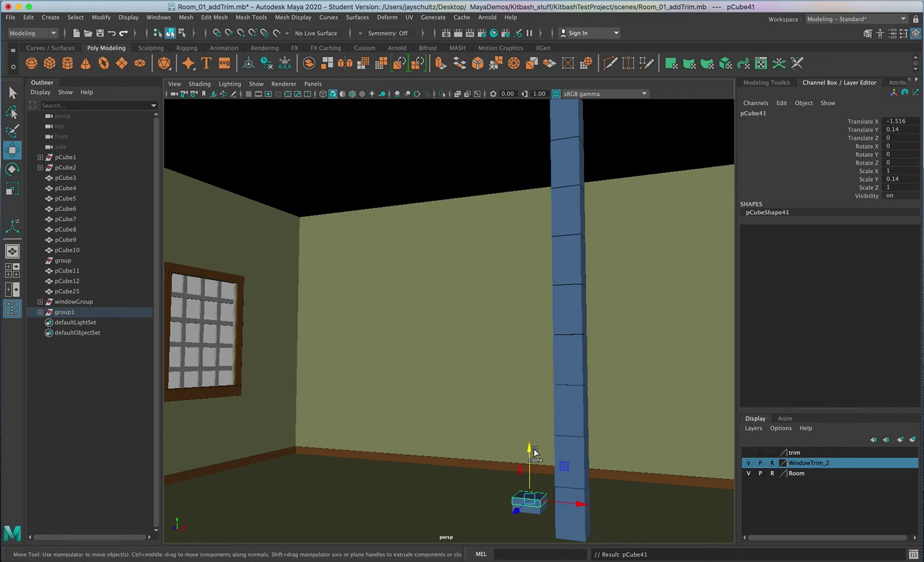
key("ctrl+z")
key("ctrl+z")
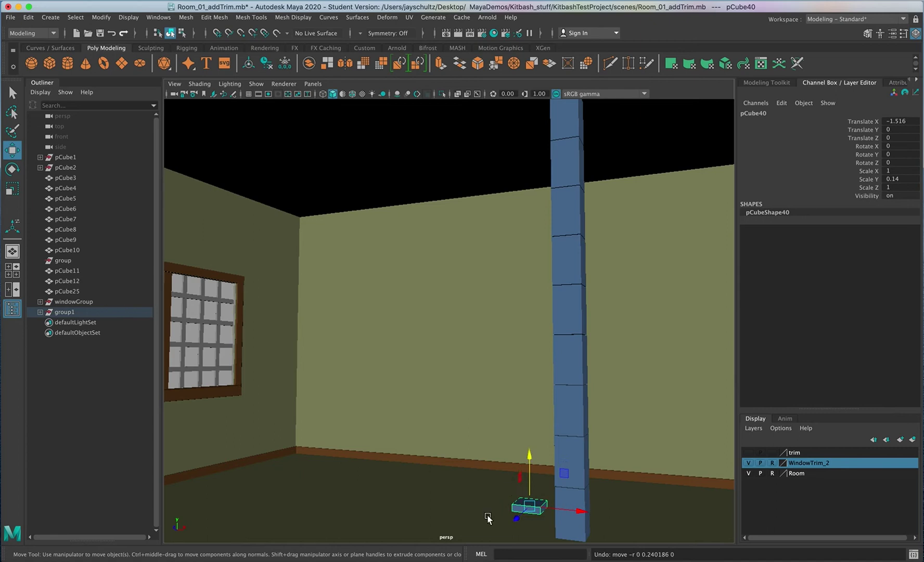
key("ctrl+z")
Step: Duplicate the flattened cube directly above itself and repeat the duplication with the same offset to build a stack of twelve slabs
key("ctrl+d")
left_click_drag(527, 455, 531, 444)
key("ctrl+d")
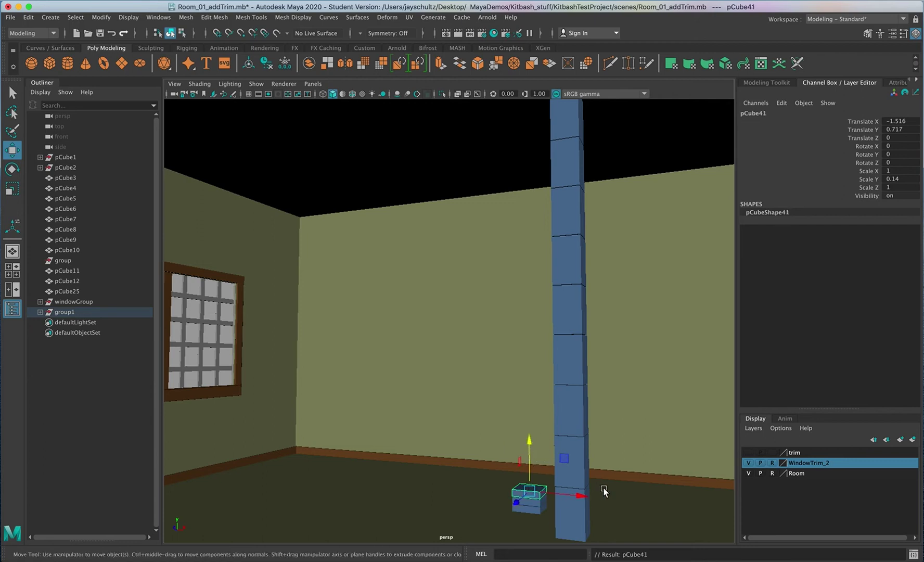
key("shift+d")
key("shift+d")
key("shift+d")
key("shift+d")
key("shift+d")
key("shift+d")
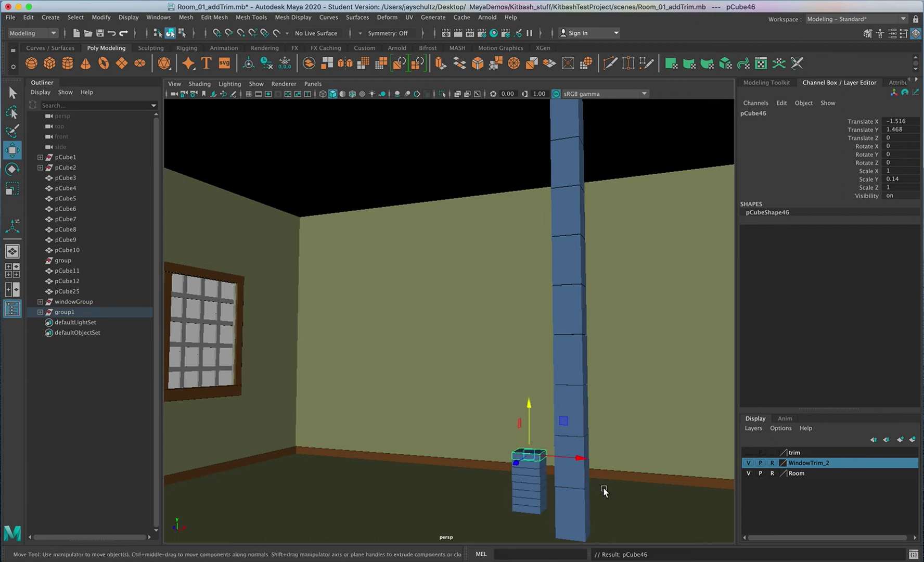
key("shift+d")
key("shift+d")
key("shift+d")
Step: Select all the stacked slabs, leave the back wall out of the selection, and group them
right_click_drag(496, 538, 495, 502, "alt")
left_click_drag(502, 386, 529, 471)
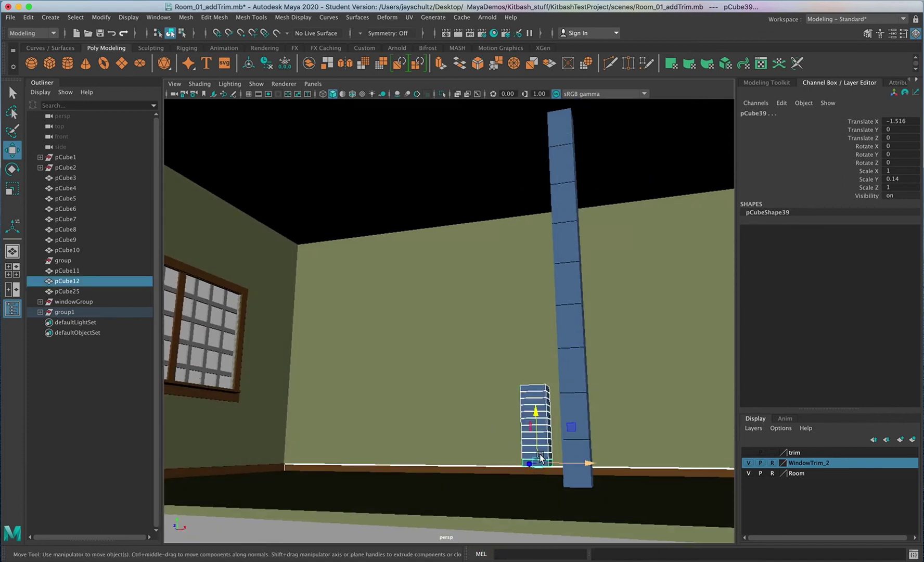
left_click(450, 471, "shift")
left_click_drag(453, 459, 452, 466, "alt")
key("ctrl+g")
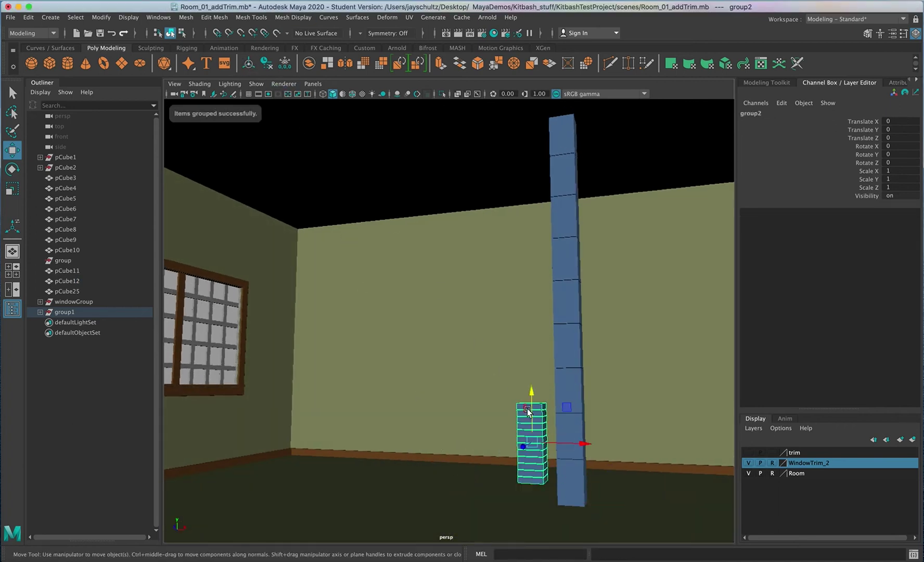
Step: In the side view, move the slab group beside the column to about -1.147 on Z and lower it to about -0.431 on Y
key("space")
key("space")
right_click_drag(569, 475, 689, 468, "alt")
middle_click_drag(561, 421, 571, 373, "alt")
left_click_drag(421, 415, 451, 426)
middle_click_drag(457, 431, 448, 354, "alt")
right_click_drag(450, 355, 770, 352, "alt")
right_click_drag(536, 375, 640, 378, "alt")
middle_click_drag(640, 378, 596, 308, "alt")
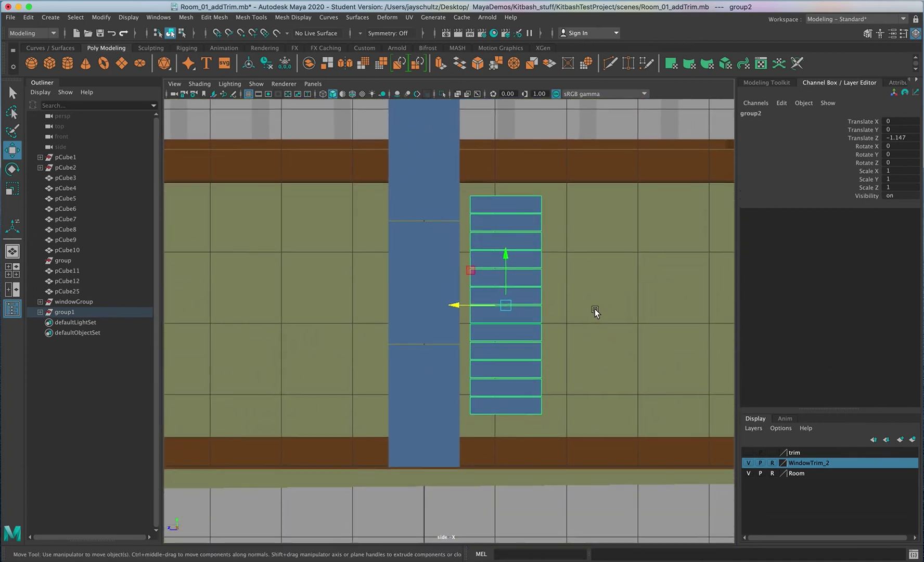
left_click_drag(504, 257, 504, 307)
Step: Move the slab group's pivot to its base and scale the group to about 0.556 on Y, matching the column's lowest cube
key("r")
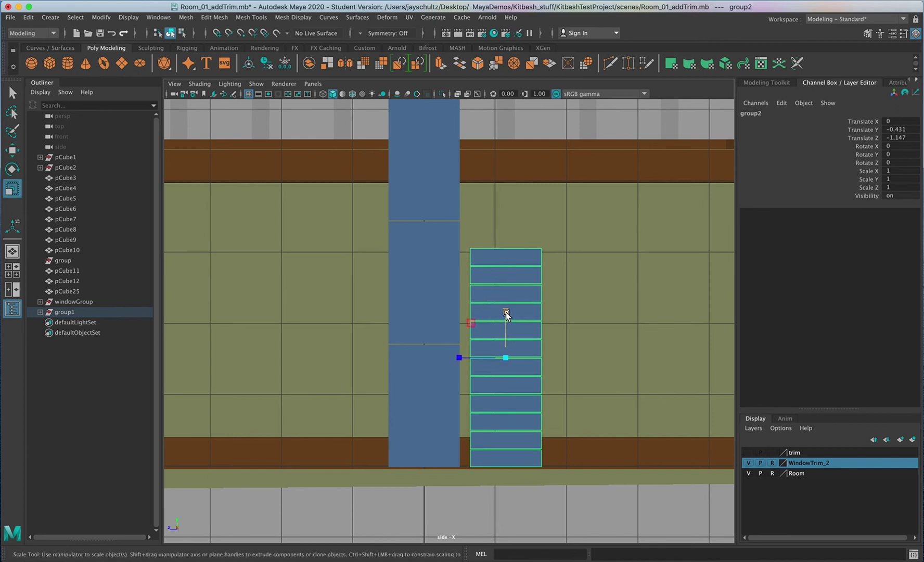
key("d")
left_click_drag(505, 307, 495, 416)
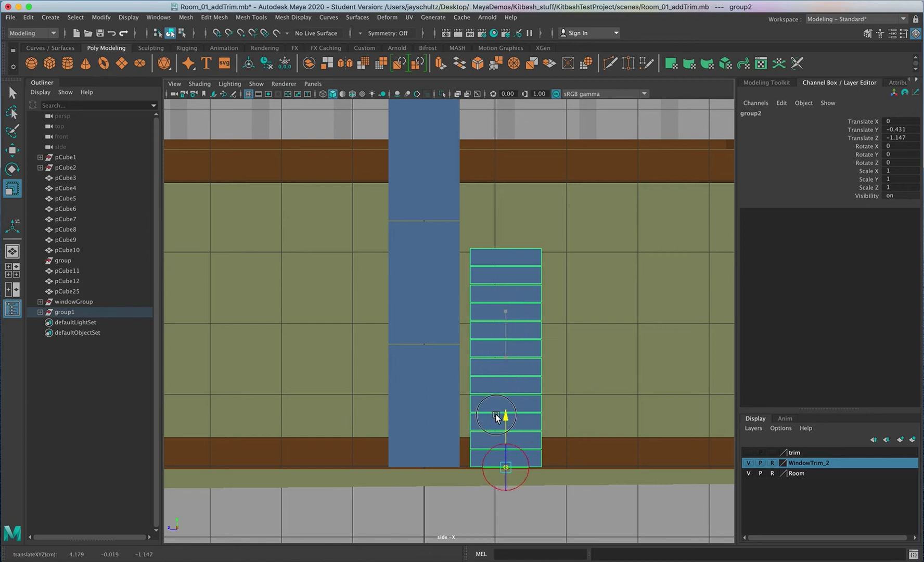
key("d")
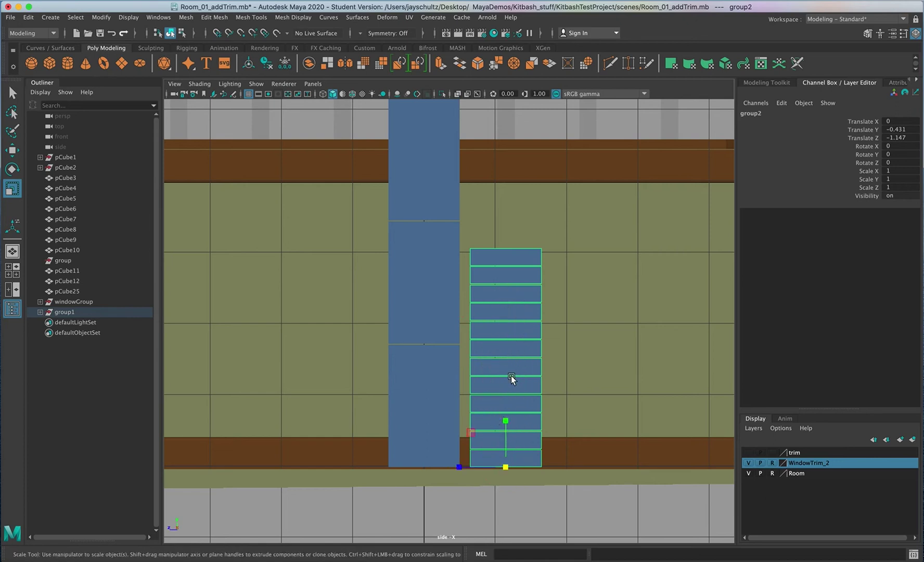
left_click_drag(505, 421, 504, 443)
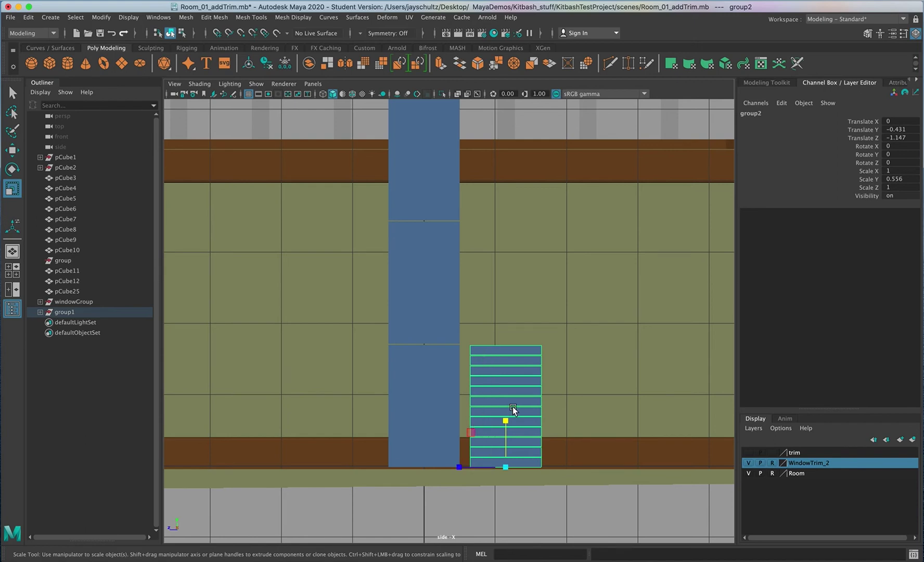
Step: Return to the perspective view and examine the slab stack's height against the tall column and the room
key("space")
key("space")
key("space")
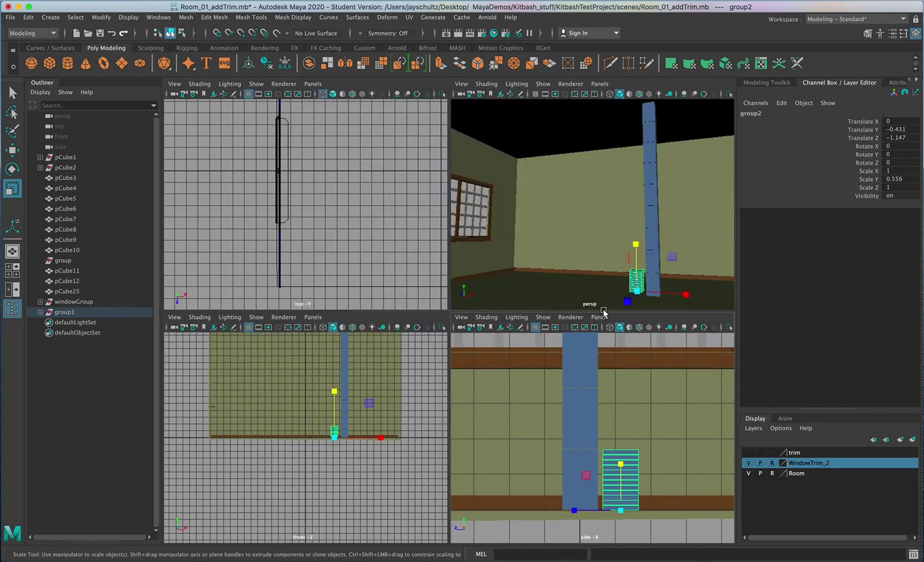
left_click_drag(619, 265, 635, 248, "alt")
key("space")
right_click_drag(592, 294, 564, 310, "alt")
middle_click_drag(563, 310, 533, 347, "alt")
mouse_move(533, 347)
left_mouse_down("alt")
mouse_move(546, 345)
mouse_move(509, 350)
mouse_move(534, 334)
left_mouse_up("alt")
key("w")
left_click_drag(483, 437, 463, 470, "alt")
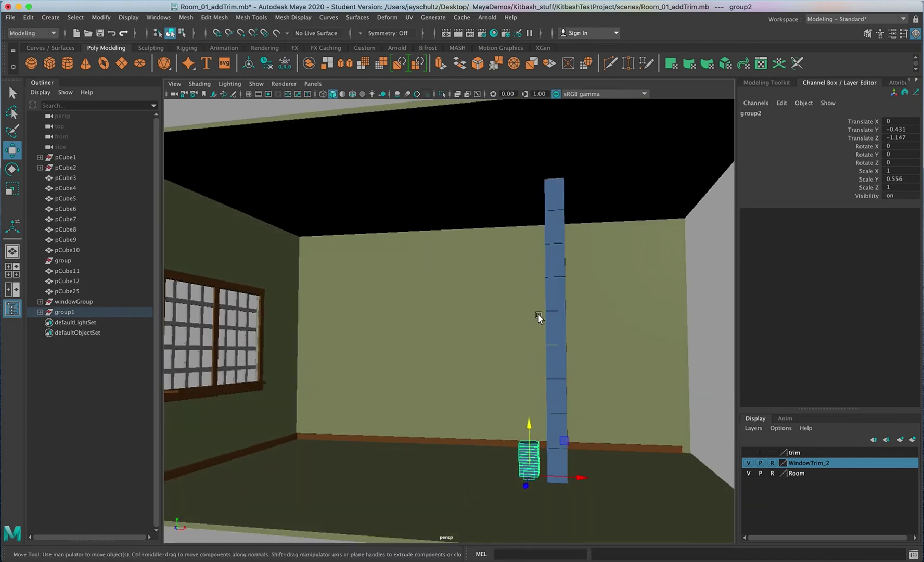
scroll(546, 399, "down", 2)
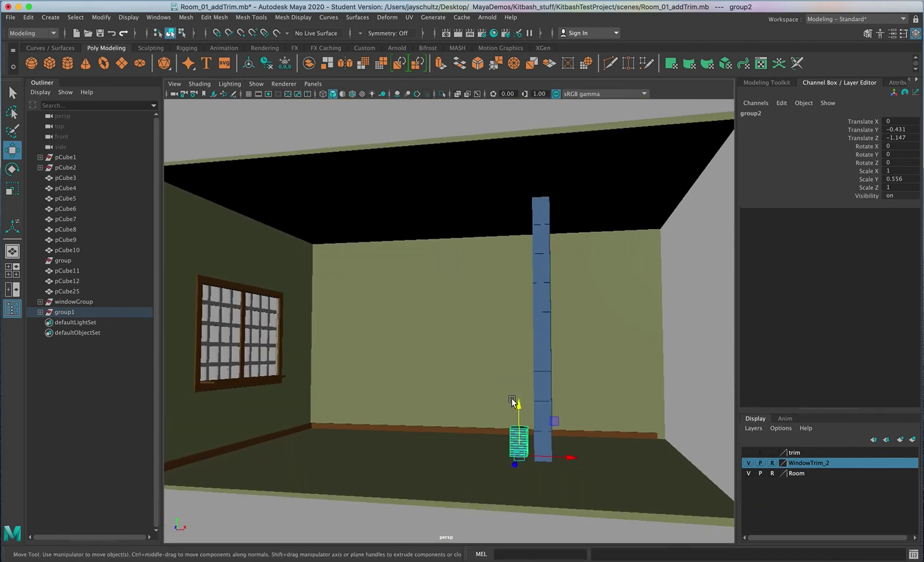
left_click_drag(510, 398, 507, 398, "alt")
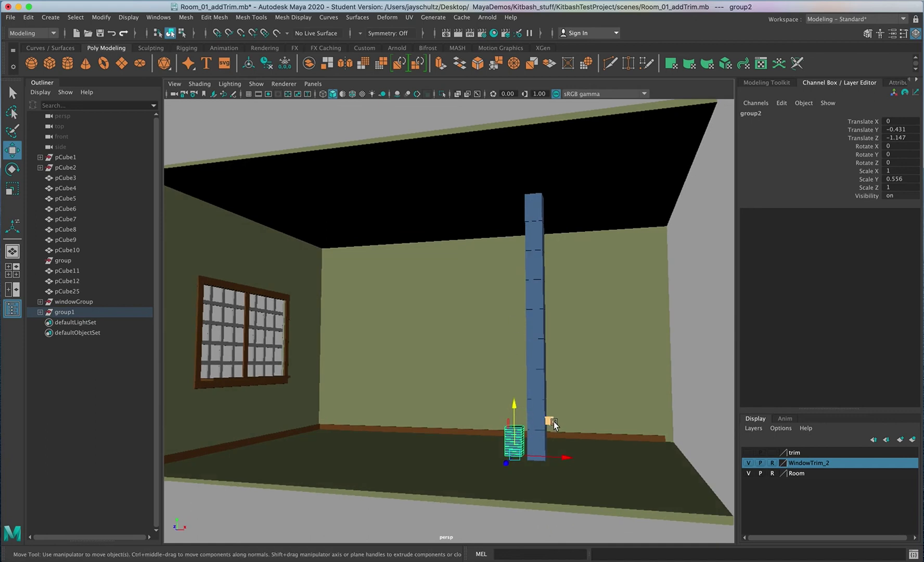
Step: Move the tall column group to about 13.349 on X and narrow it to scales of about 0.259 on X and 0.55 on Z
left_click(533, 394)
key("Up")
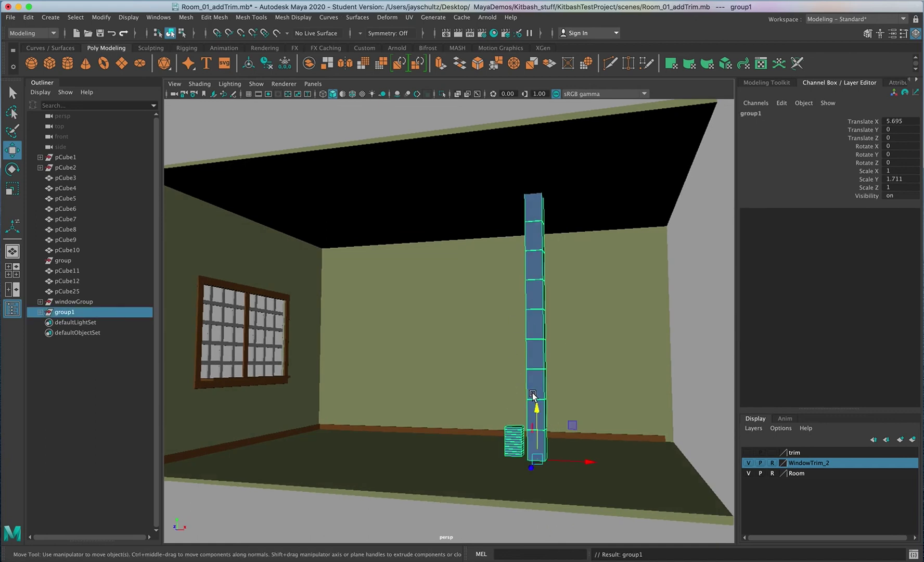
left_click_drag(588, 463, 575, 441)
key("r")
middle_click_drag(575, 441, 568, 410, "alt")
mouse_move(568, 410)
left_mouse_down("alt")
mouse_move(581, 420)
mouse_move(563, 421)
left_mouse_up("alt")
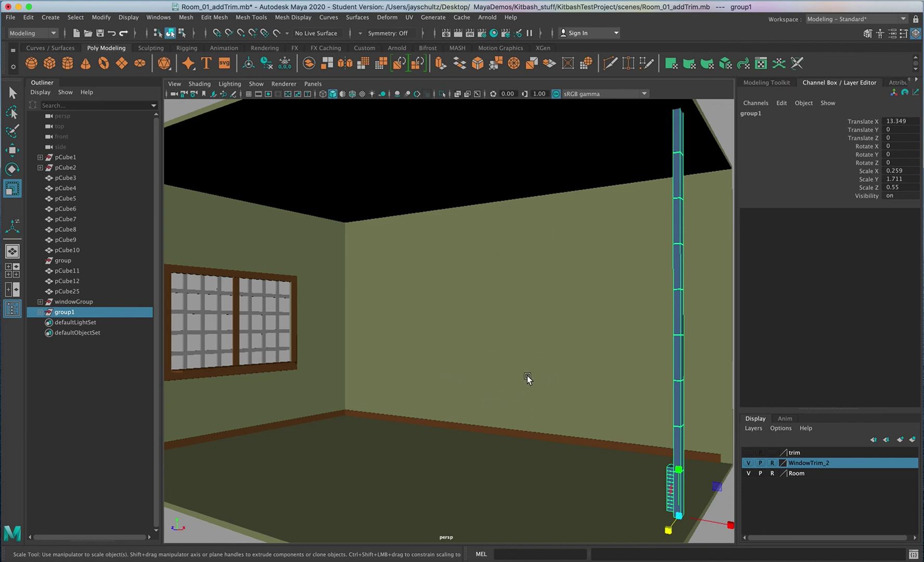
left_click(698, 2)
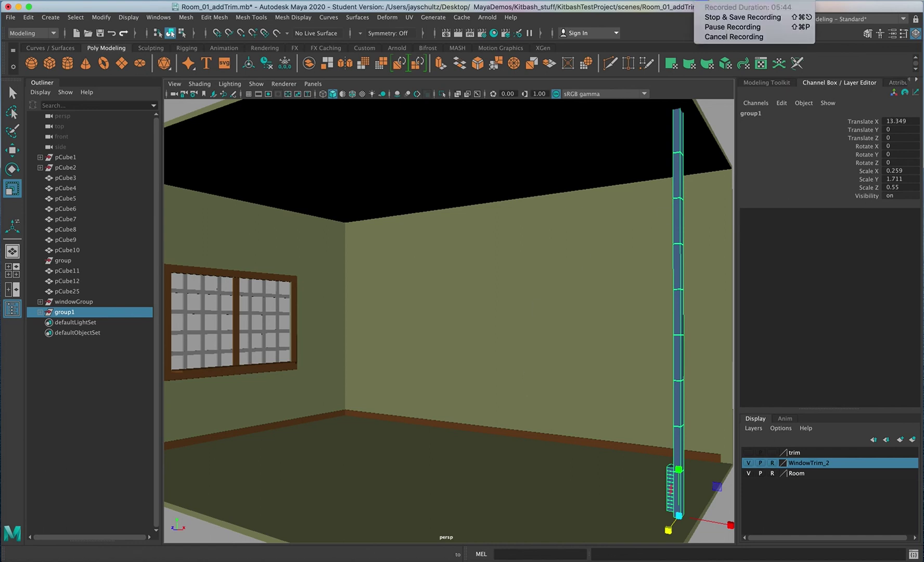